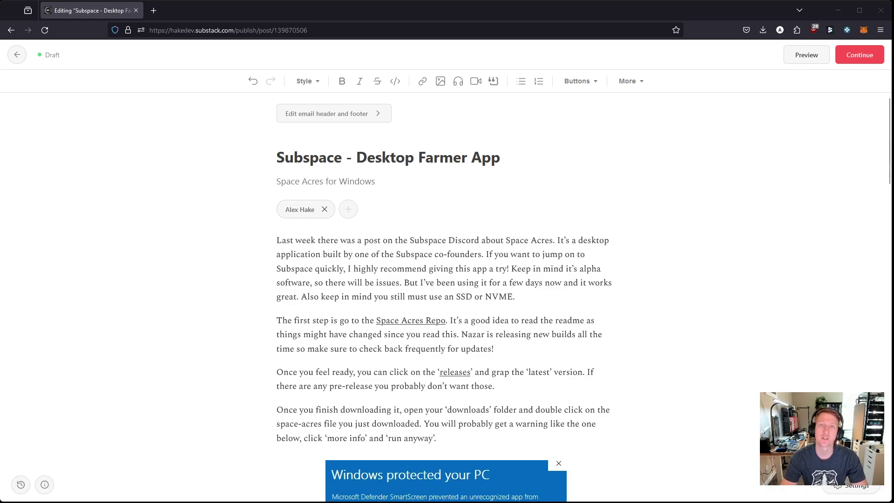
# Step: Reveal the GitHub URL behind the draft's 'Space Acres Repo' link
pyautogui.scroll(-3, 491, 283)
pyautogui.scroll(3, 459, 200)
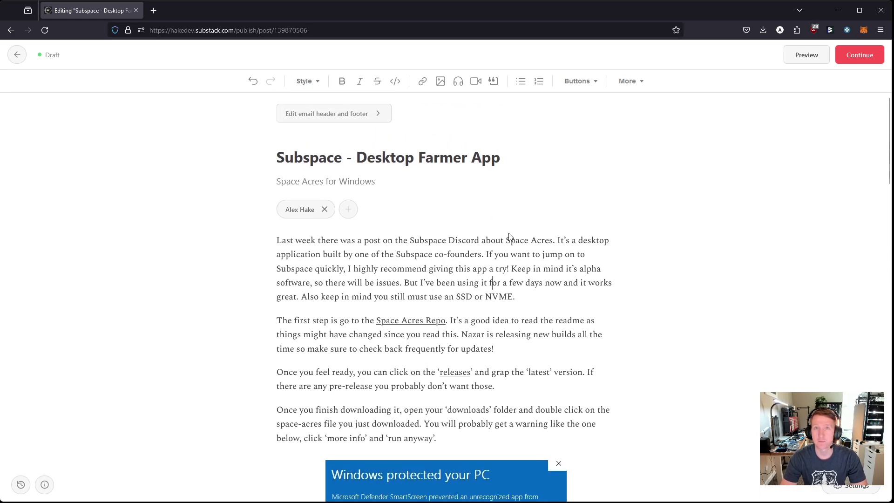
pyautogui.scroll(-6, 510, 292)
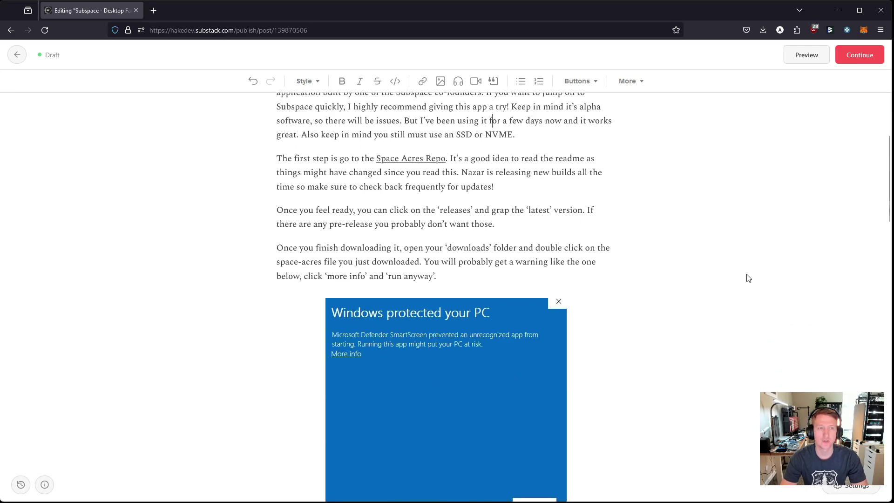
pyautogui.click(412, 158)
# Step: Open the space-acres repository in a new tab and skim its README
pyautogui.click(440, 180)
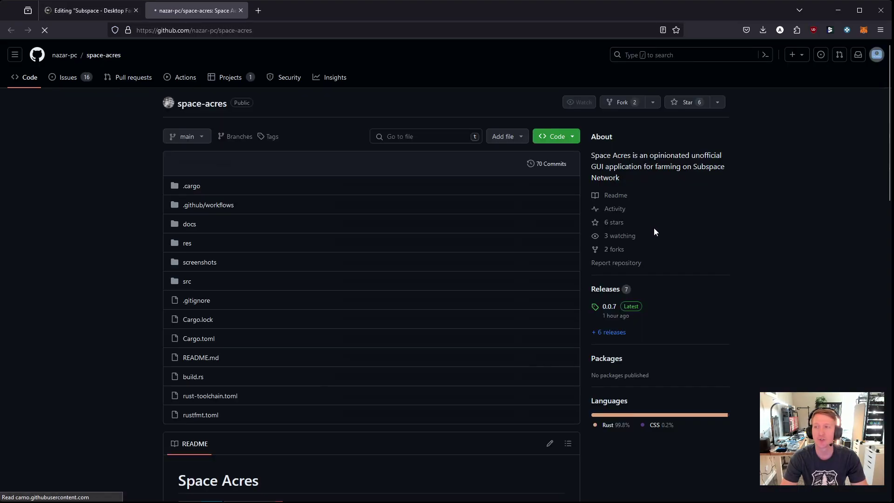
pyautogui.scroll(-1, 475, 256)
pyautogui.scroll(-6, 403, 263)
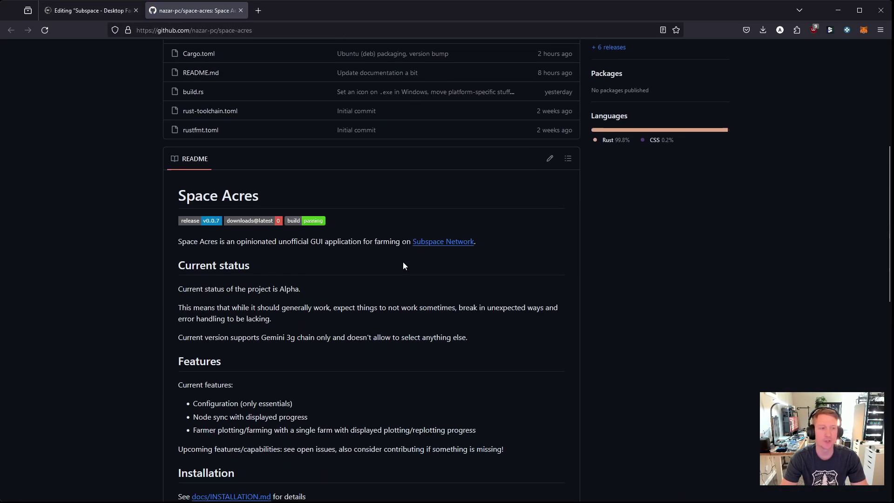
pyautogui.scroll(-1, 415, 288)
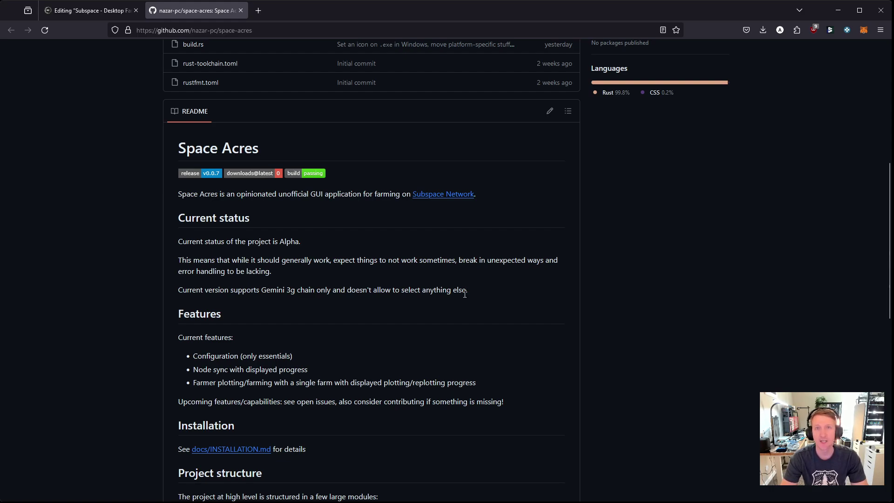
# Step: Go to the README's Installation section and open docs/INSTALLATION.md
pyautogui.scroll(-3, 463, 294)
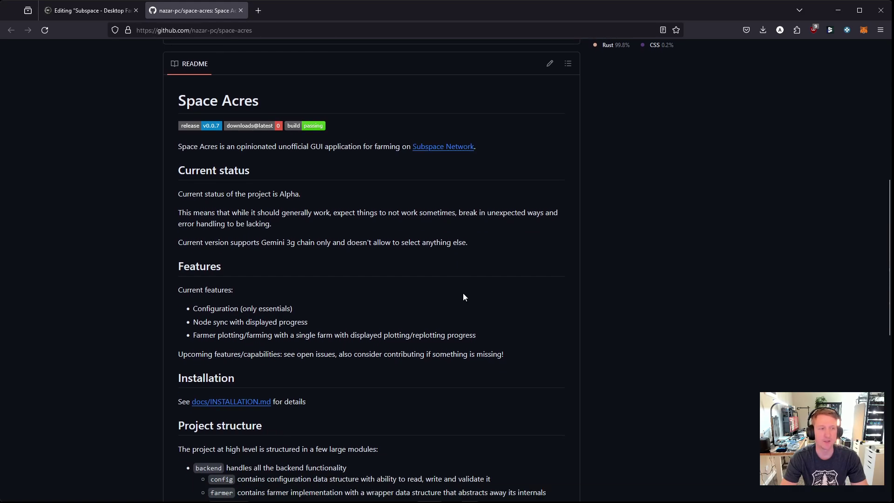
pyautogui.scroll(-8, 293, 295)
pyautogui.scroll(-1, 279, 254)
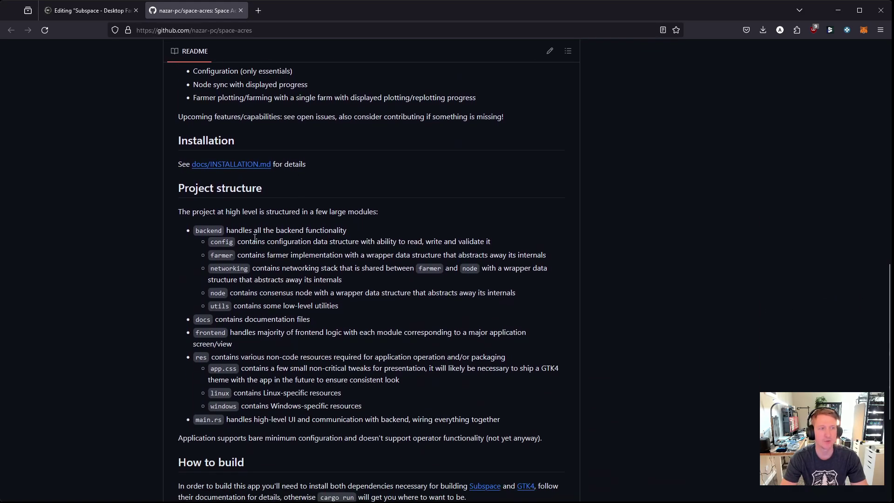
pyautogui.scroll(-8, 258, 252)
pyautogui.scroll(7, 215, 216)
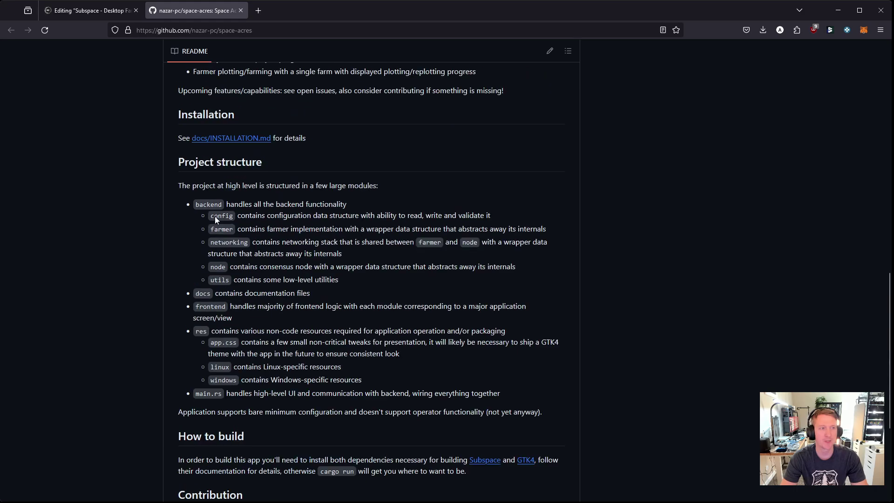
pyautogui.click(239, 141)
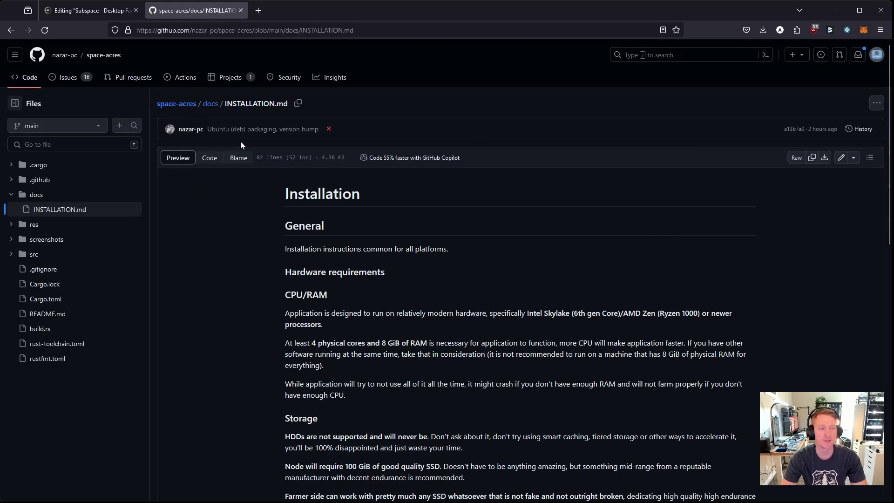
# Step: Read the installation guide's requirements and platform sections, highlighting the Storage heading
pyautogui.scroll(-5, 447, 289)
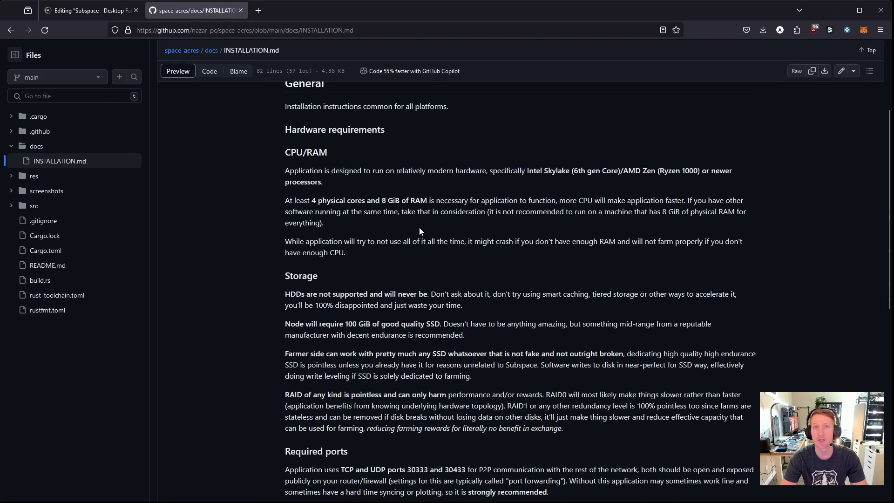
pyautogui.scroll(-2, 396, 239)
pyautogui.doubleClick(303, 228)
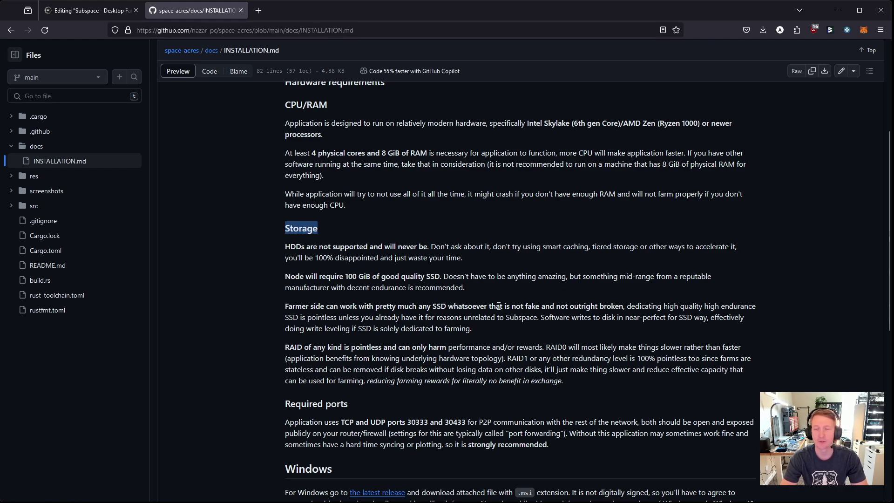
pyautogui.scroll(-4, 498, 302)
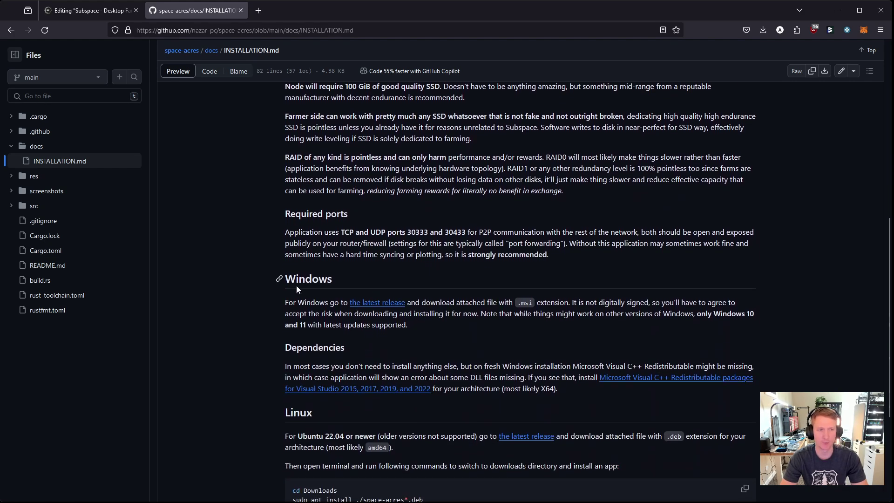
pyautogui.scroll(-3, 391, 319)
pyautogui.scroll(-2, 390, 319)
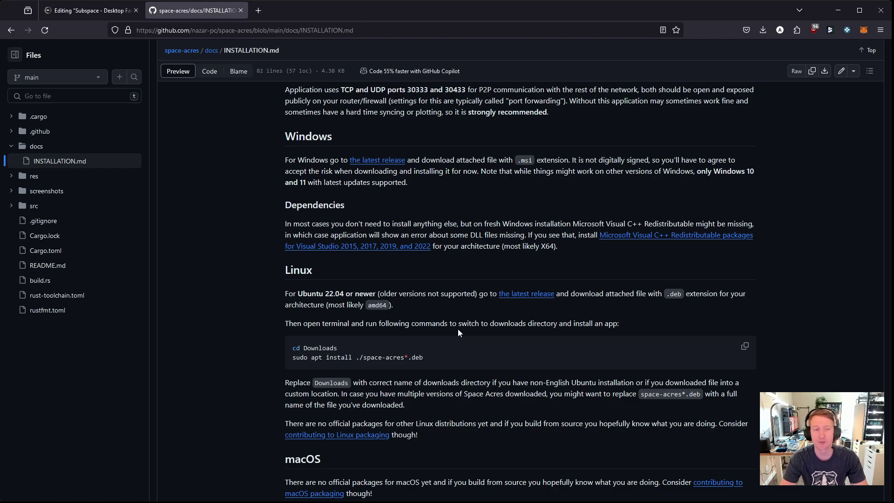
pyautogui.scroll(-1, 458, 329)
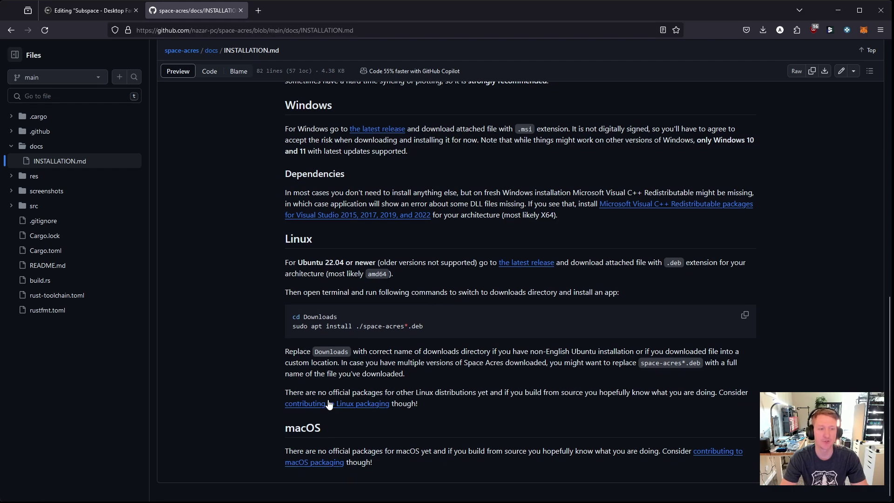
pyautogui.moveTo(329, 404)
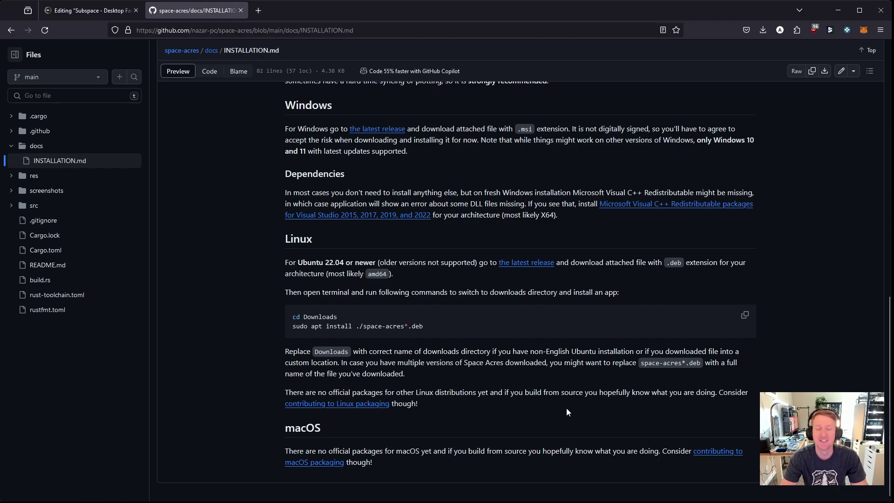
# Step: Jump to the top of the guide, then return to the space-acres repository page
pyautogui.press('Home')
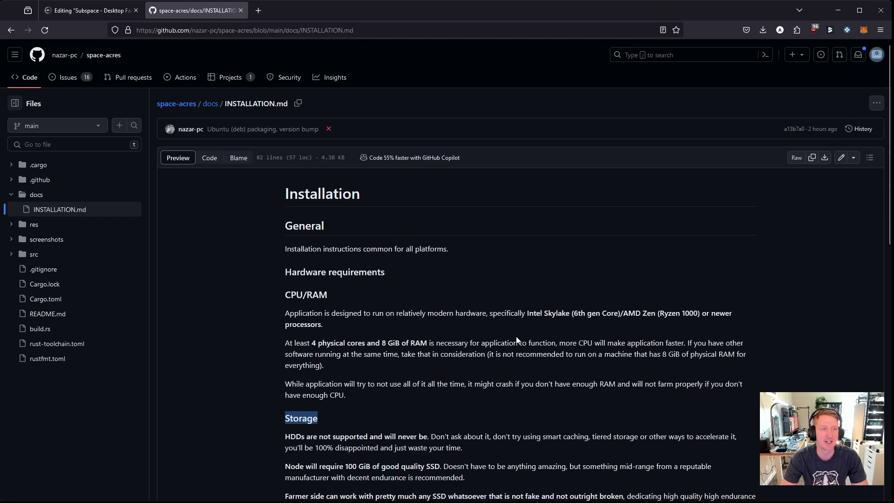
pyautogui.hotkey('alt', 'Left')
pyautogui.scroll(15, 285, 161)
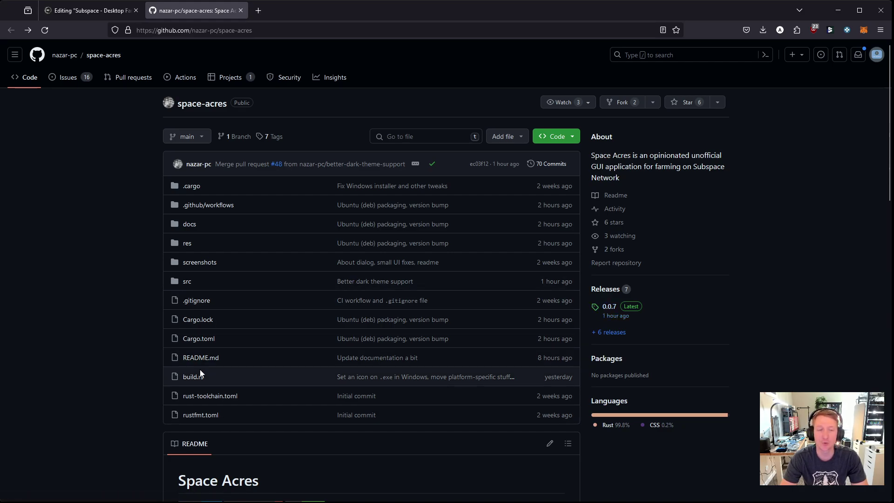
# Step: Download space-acres-0.0.7-x86_64.msi from the 0.0.7 release assets on the Releases page
pyautogui.click(614, 310)
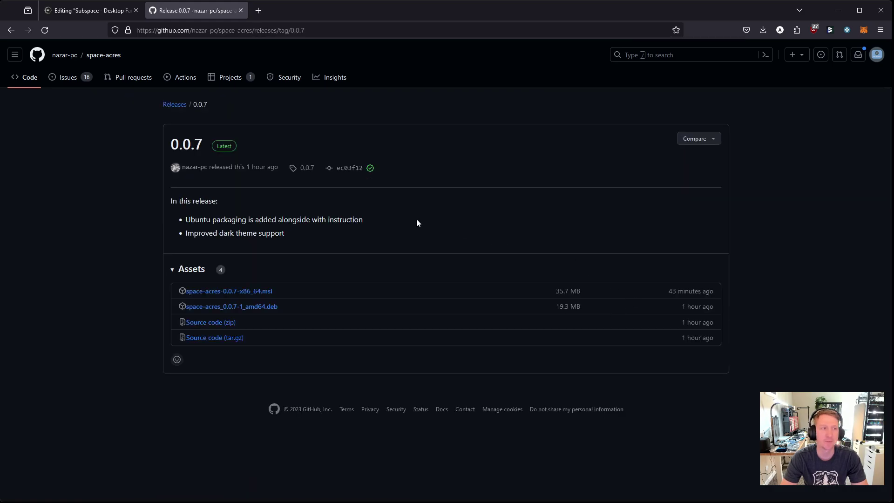
pyautogui.click(174, 105)
pyautogui.scroll(-3, 371, 240)
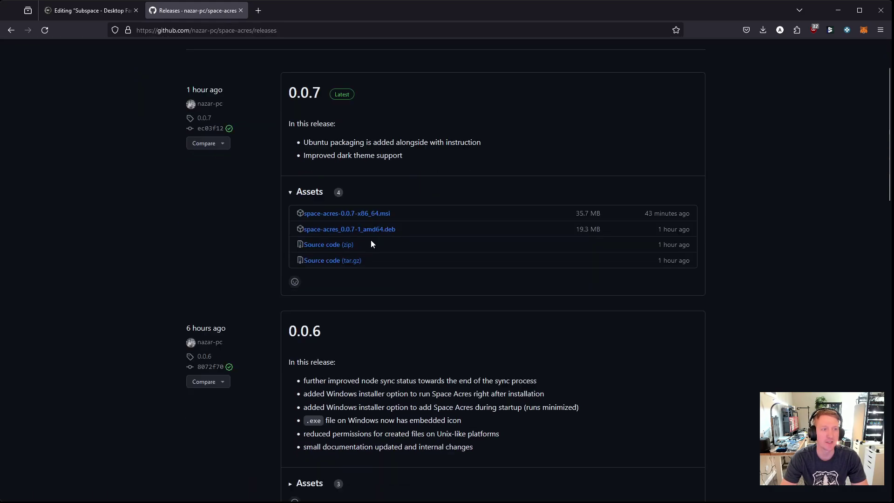
pyautogui.scroll(1, 239, 284)
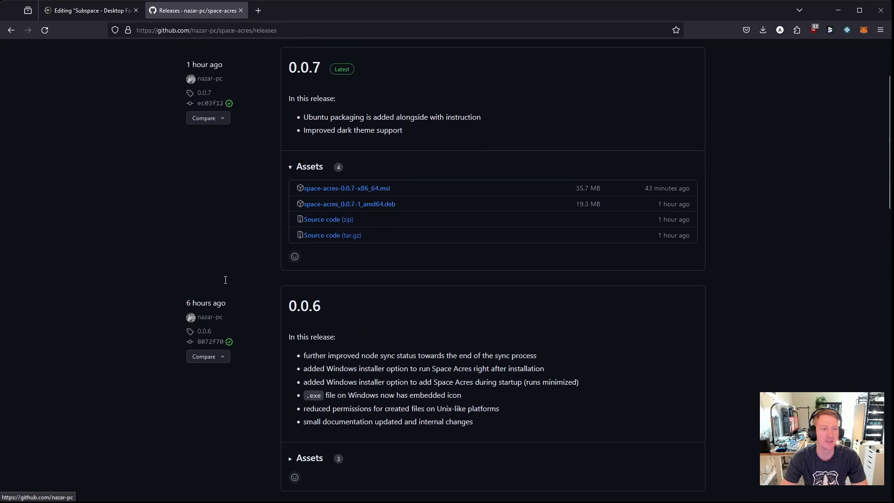
pyautogui.scroll(2, 210, 279)
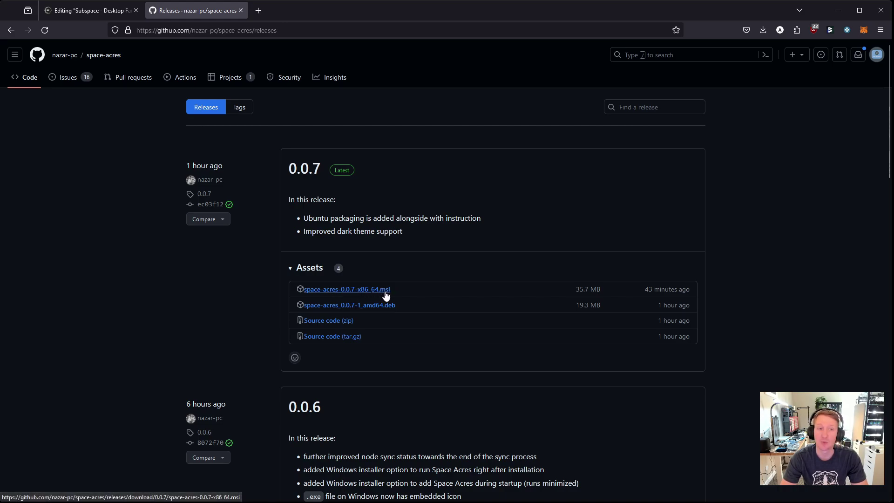
pyautogui.click(351, 291)
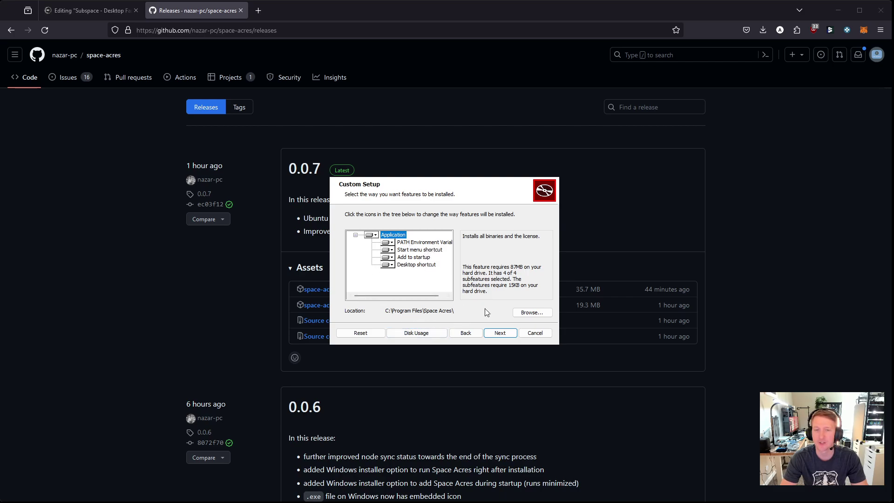
# Step: Install Space Acres to C:\Program Files\Space Acres\ and finish with Run Space Acres enabled
pyautogui.click(499, 333)
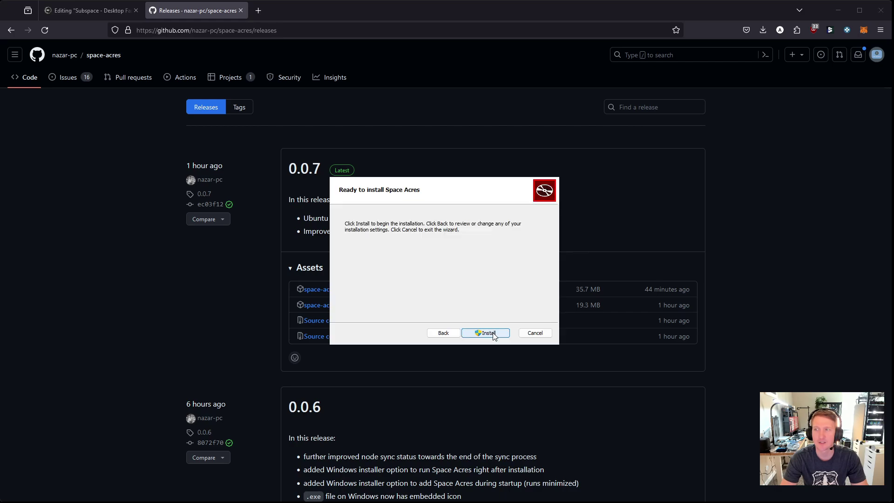
pyautogui.click(494, 335)
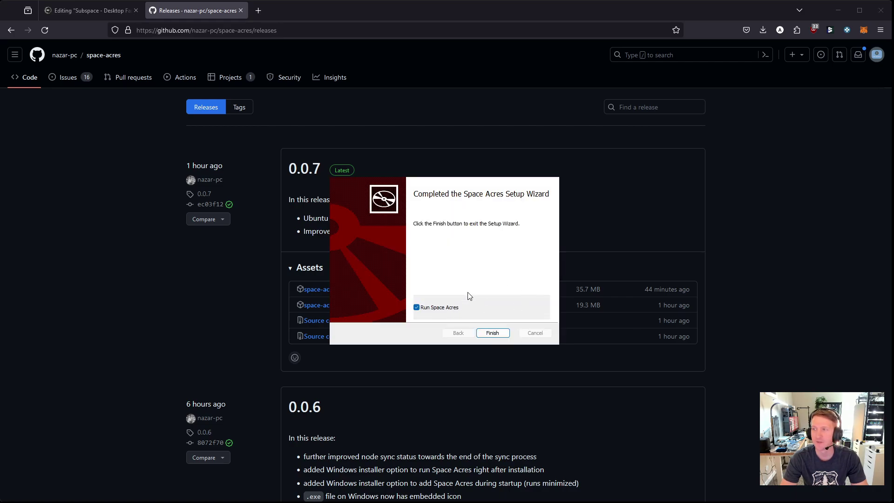
pyautogui.click(497, 336)
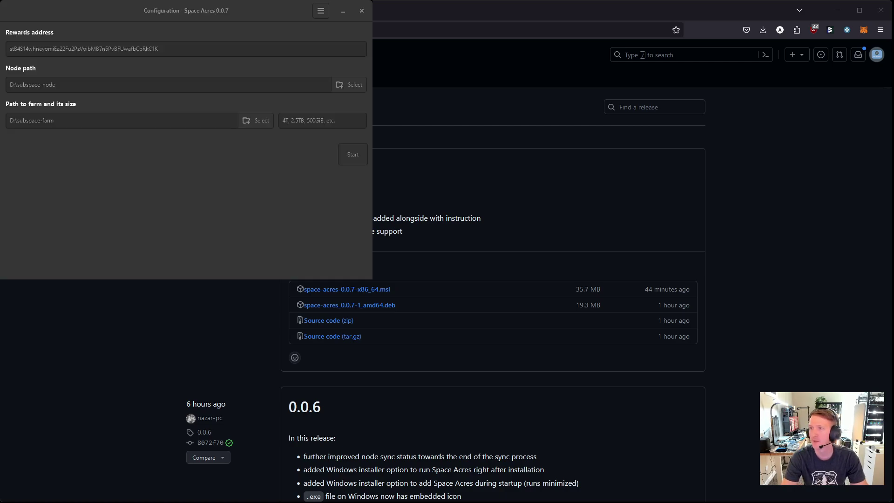
# Step: Paste the wallet address as rewards address and choose a home-directory subspace folder as node path
pyautogui.moveTo(242, 12); pyautogui.dragTo(489, 137)
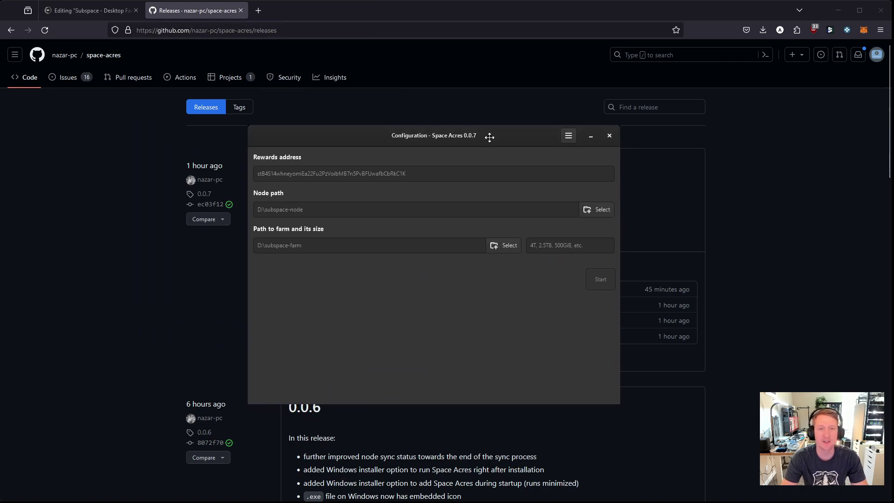
pyautogui.click(314, 174)
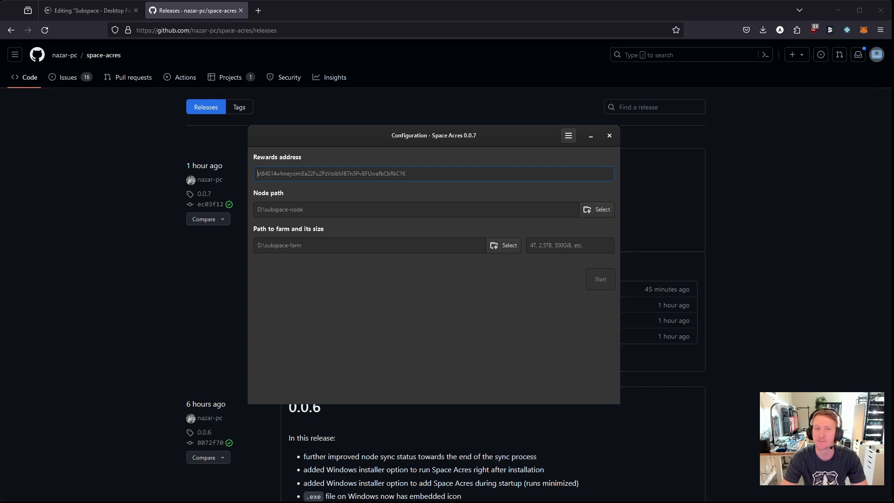
pyautogui.click(830, 29)
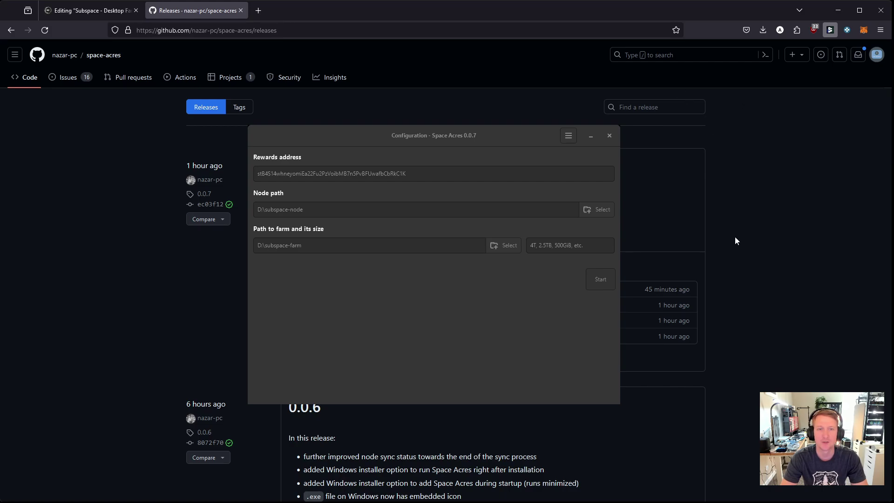
pyautogui.click(446, 272)
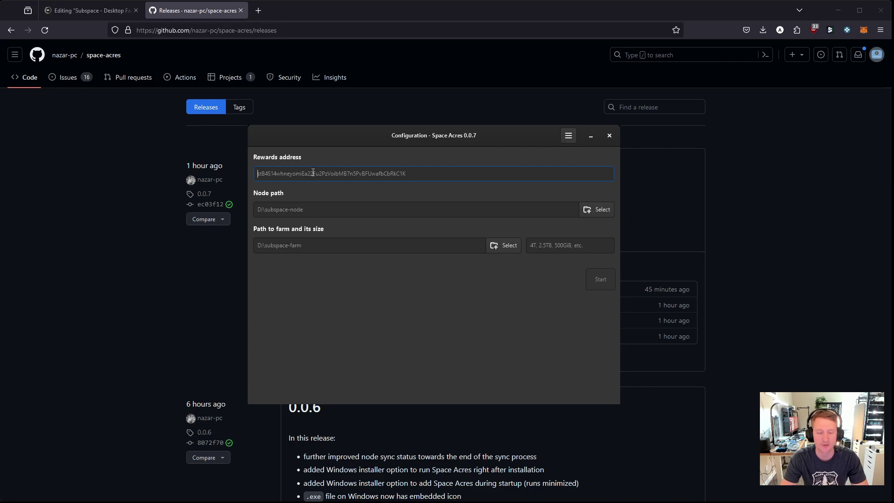
pyautogui.write('st9uEvR9ZqnovgwmZ5s7rWAh2ACNZzBdVsBNHdjmqBUgXHS9B')
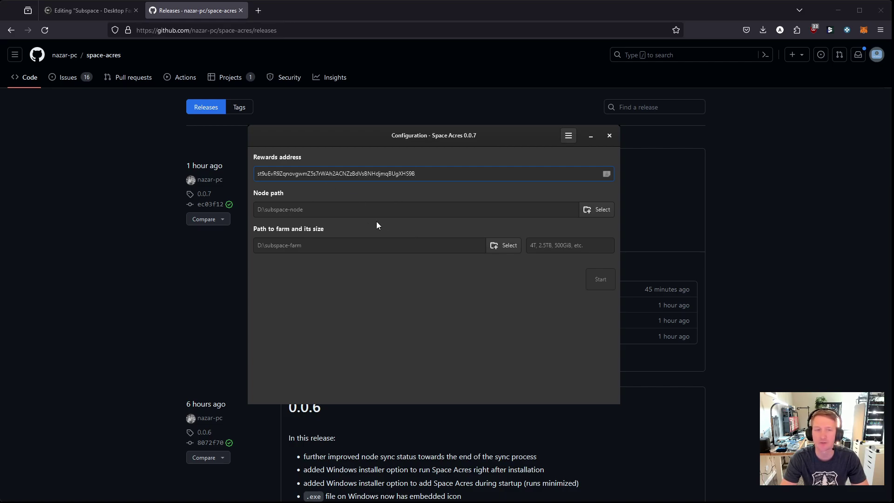
pyautogui.click(593, 211)
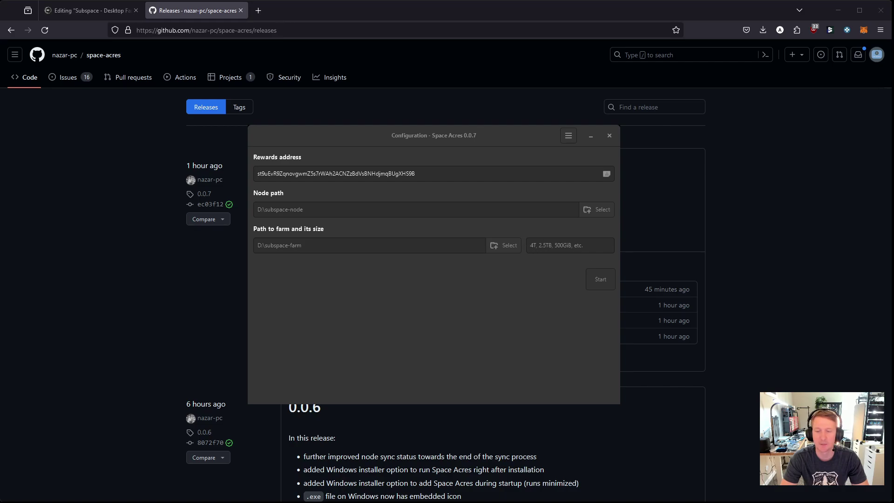
pyautogui.press('Return')
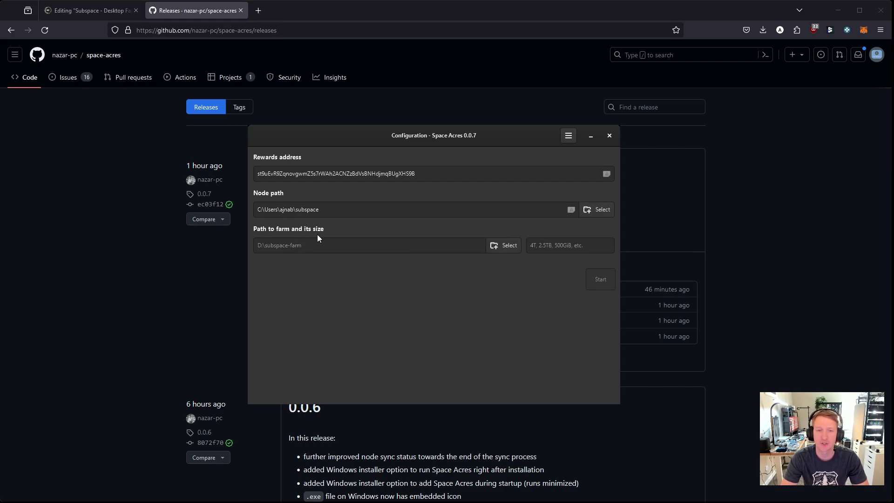
# Step: Set the farm path to D:\Subspace01 with a farm size of 256GiB
pyautogui.click(553, 246)
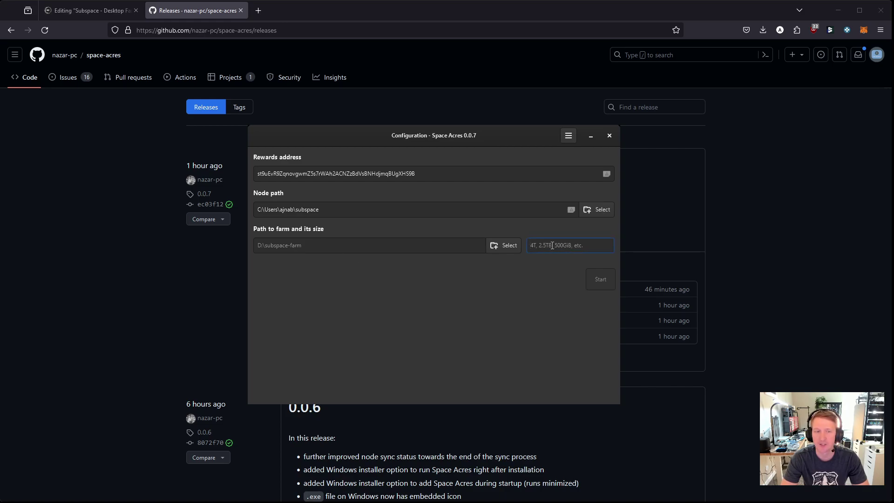
pyautogui.click(509, 249)
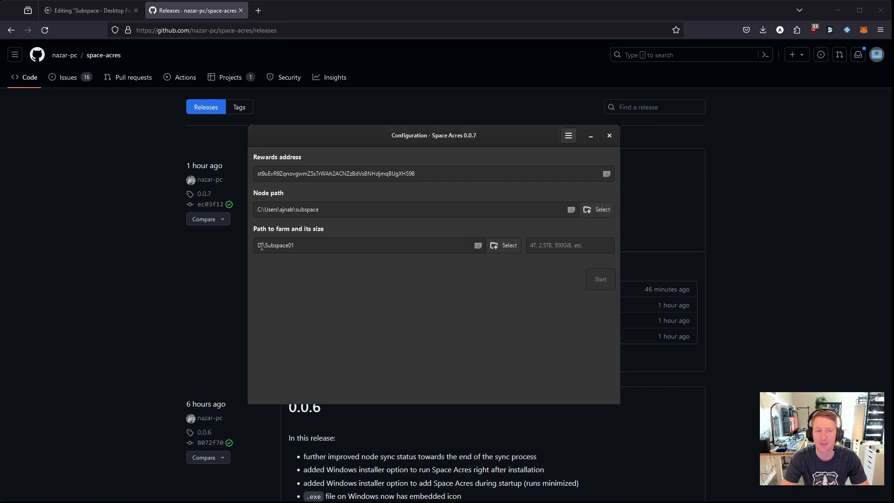
pyautogui.click(566, 246)
pyautogui.write('256GiB')
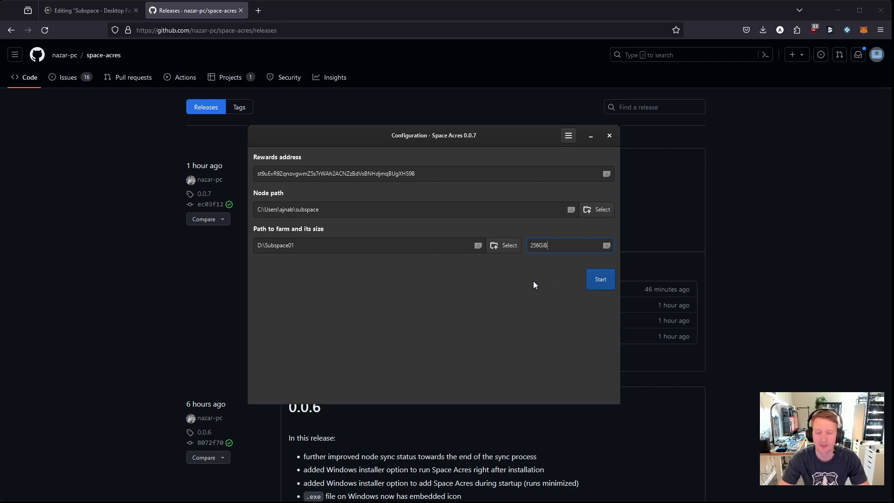
pyautogui.press('BackSpace')
pyautogui.press('BackSpace')
pyautogui.press('BackSpace')
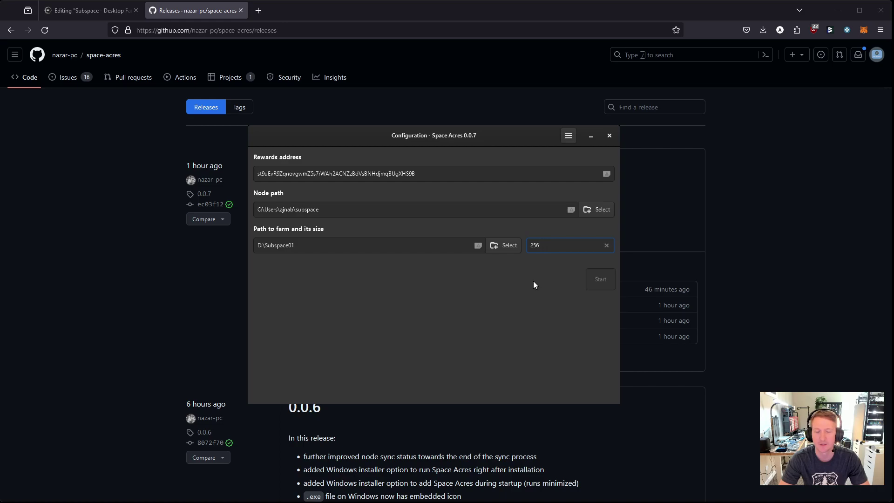
pyautogui.write('GiB')
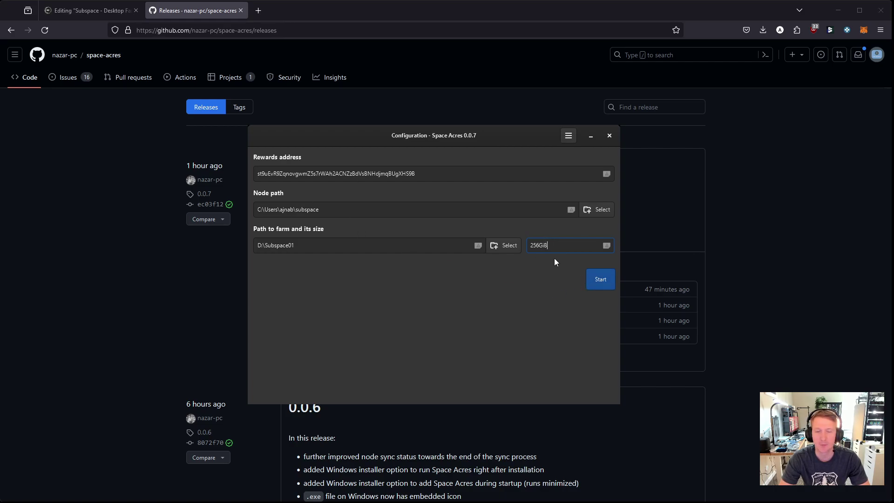
pyautogui.write('B')
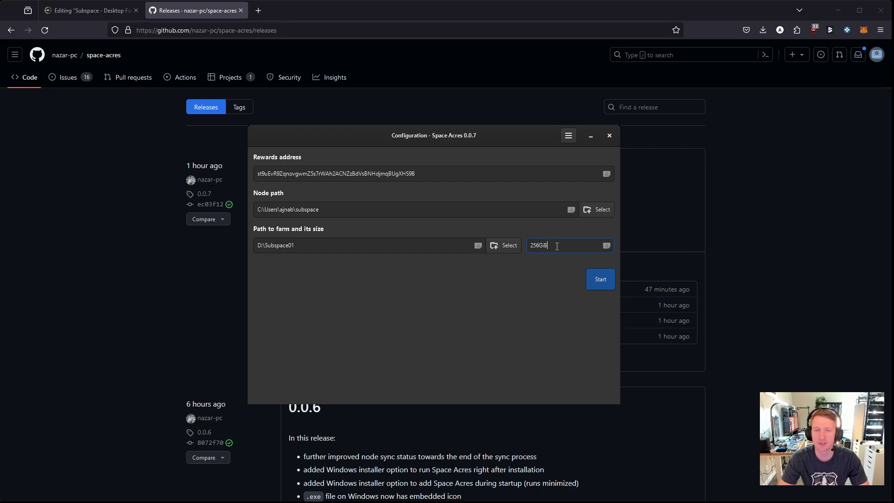
pyautogui.moveTo(557, 246); pyautogui.dragTo(532, 247)
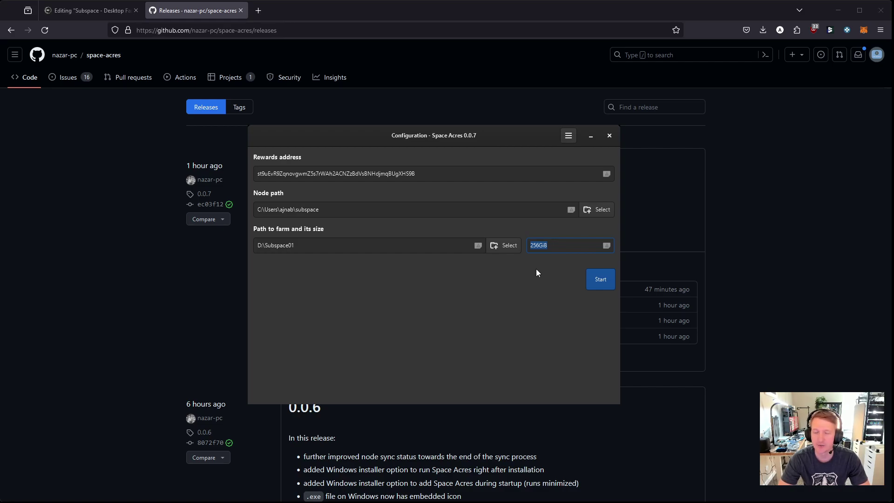
# Step: Start the node and farmer, letting the node sync from DSN
pyautogui.click(601, 282)
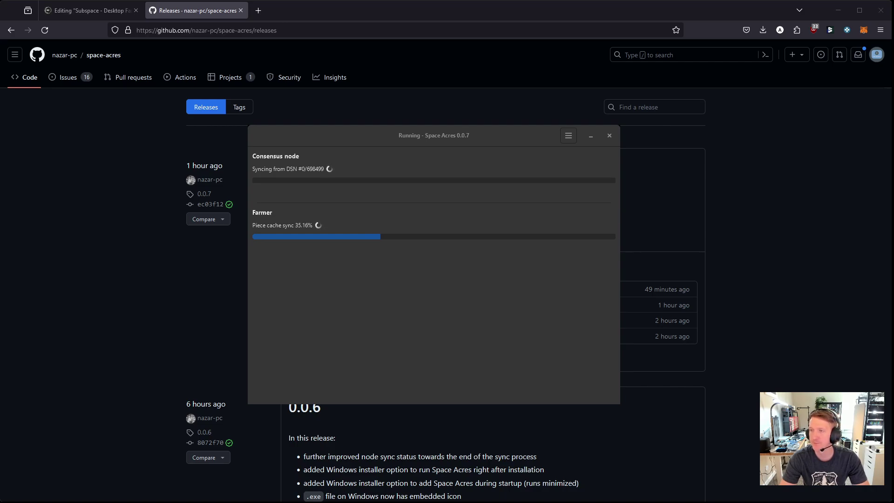
pyautogui.hotkey('alt', 'Tab')
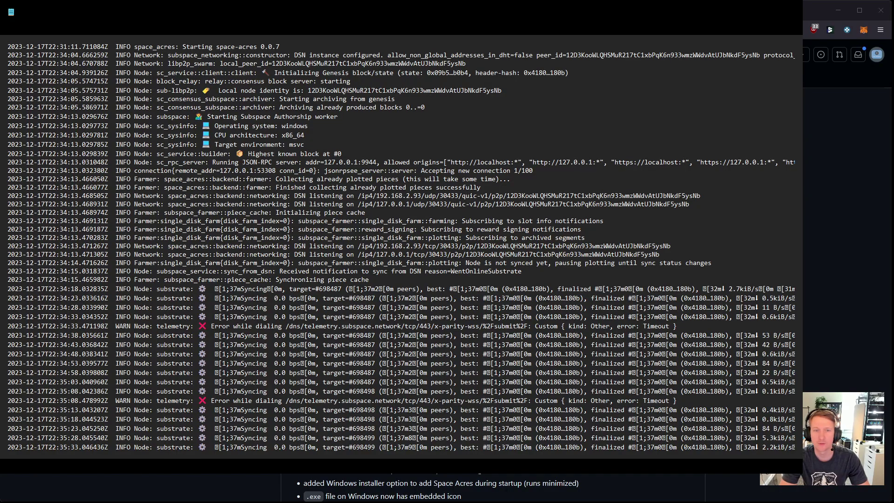
pyautogui.moveTo(842, 228); pyautogui.dragTo(891, 227)
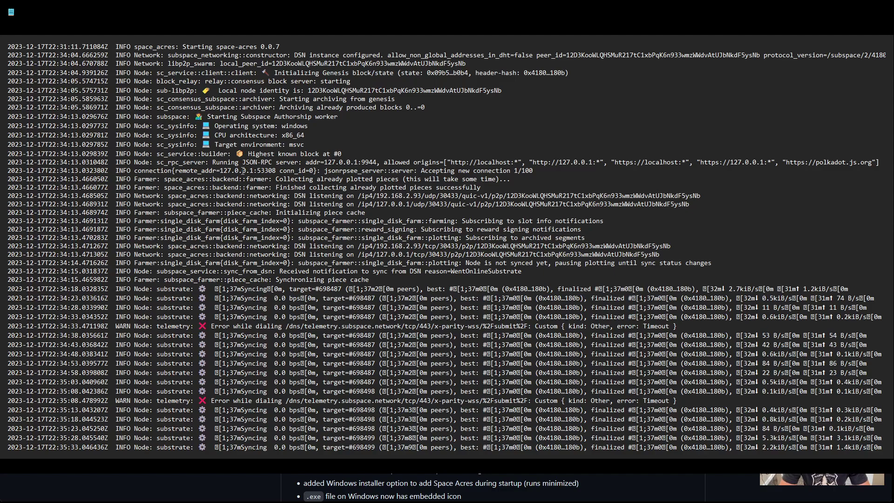
pyautogui.moveTo(183, 46); pyautogui.dragTo(284, 47)
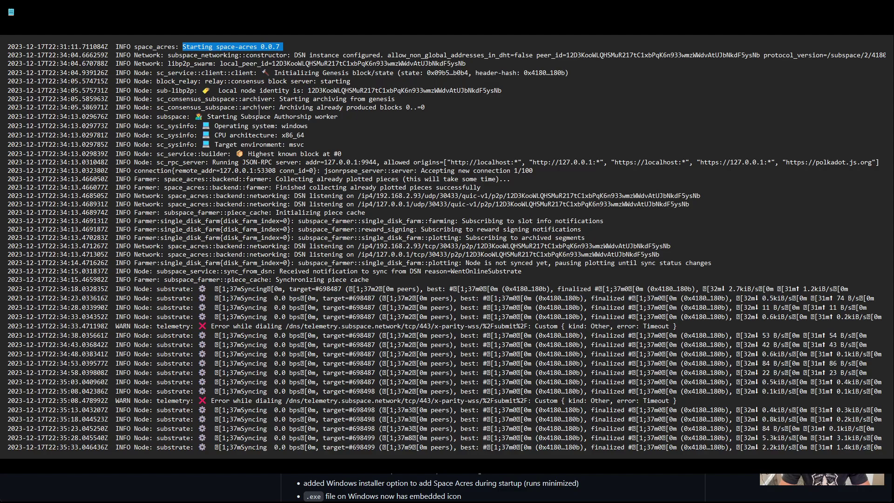
pyautogui.moveTo(215, 135); pyautogui.dragTo(319, 136)
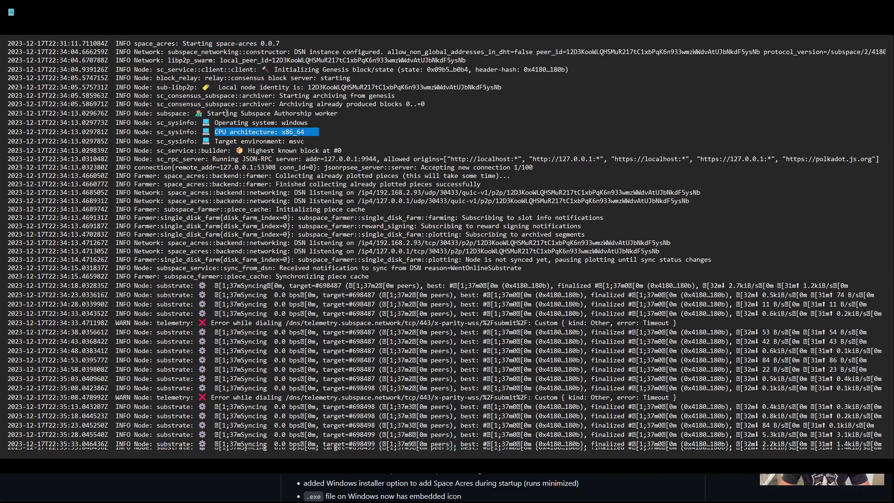
pyautogui.scroll(-1, 326, 145)
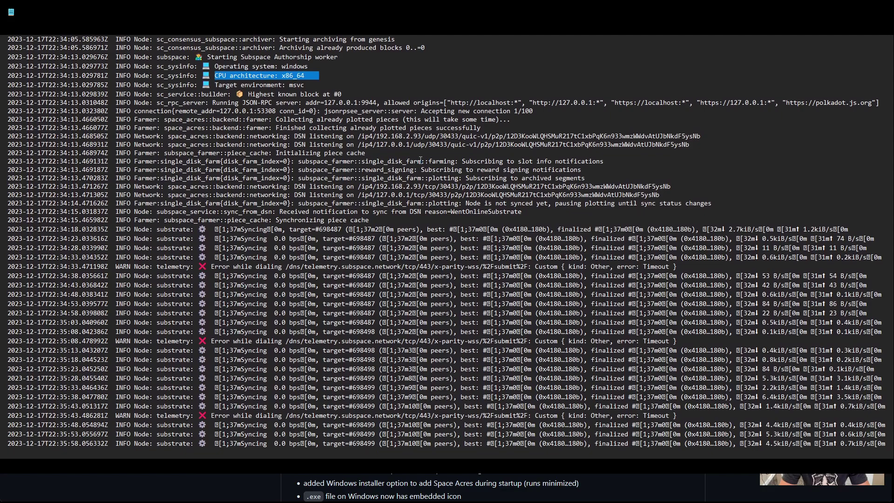
pyautogui.scroll(-1, 354, 217)
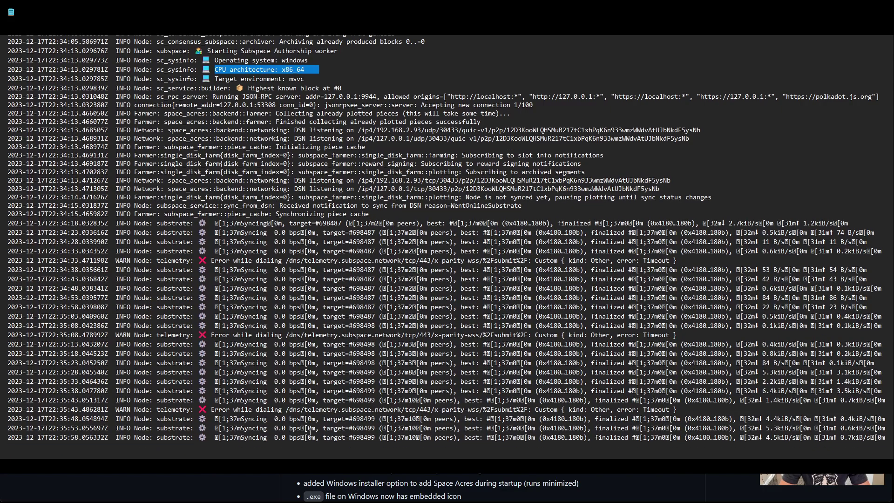
pyautogui.tripleClick(238, 263)
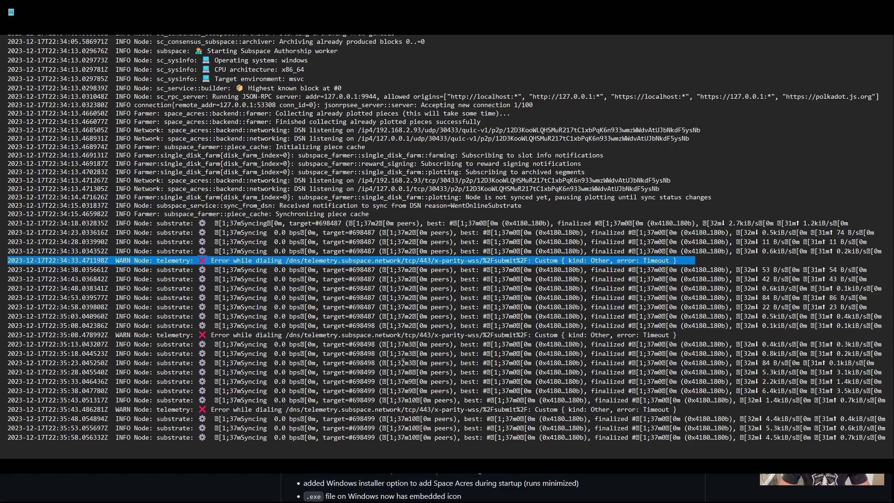
pyautogui.moveTo(272, 418); pyautogui.dragTo(301, 419)
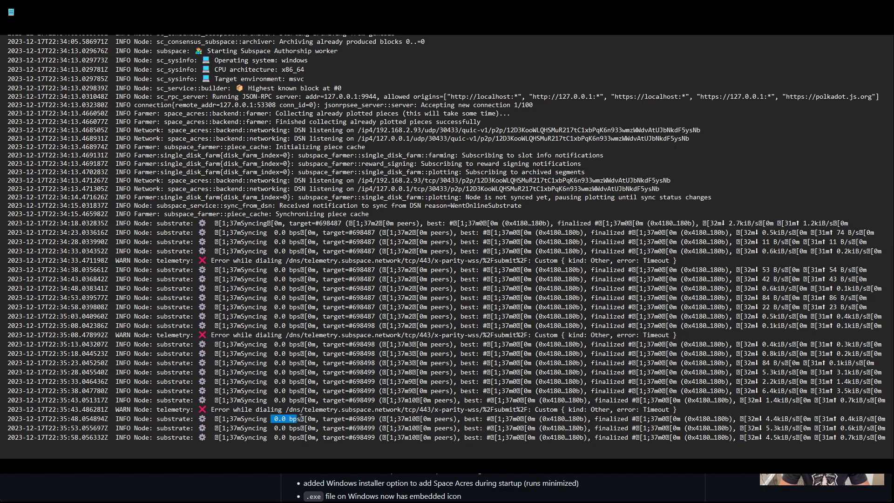
pyautogui.doubleClick(357, 418)
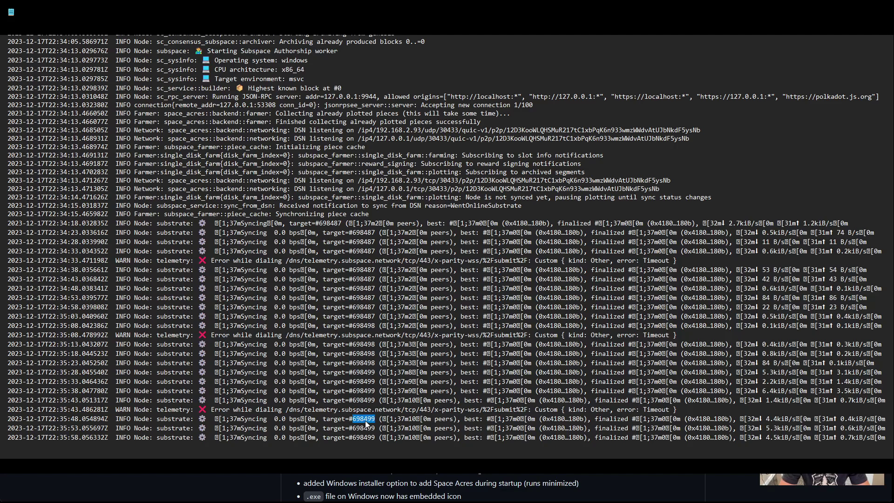
pyautogui.doubleClick(470, 419)
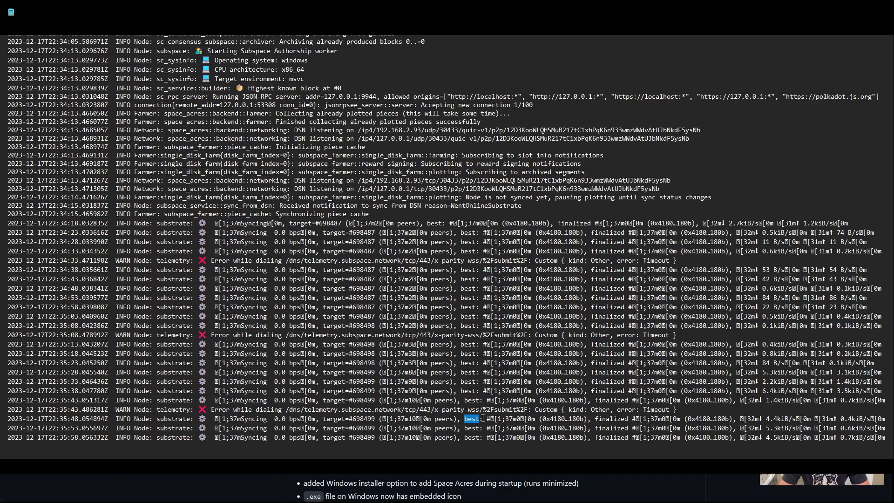
pyautogui.doubleClick(332, 419)
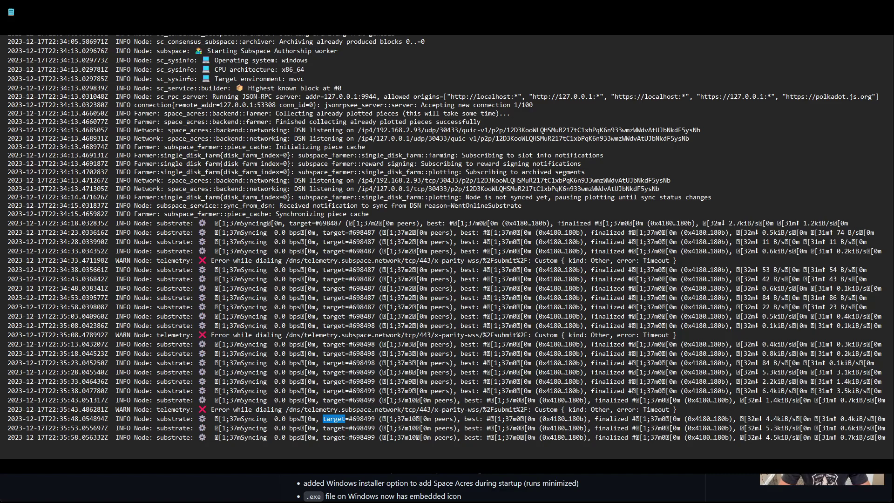
pyautogui.click(844, 372)
pyautogui.moveTo(837, 372); pyautogui.dragTo(857, 372)
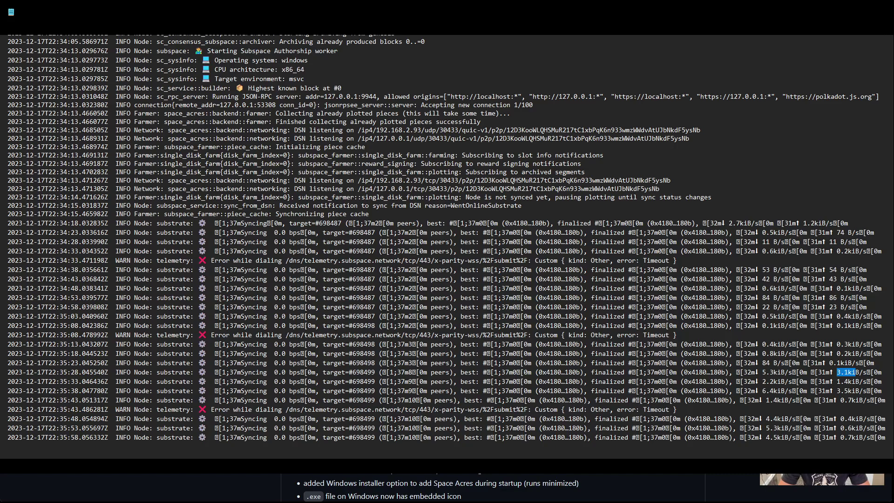
pyautogui.hotkey('alt', 'F4')
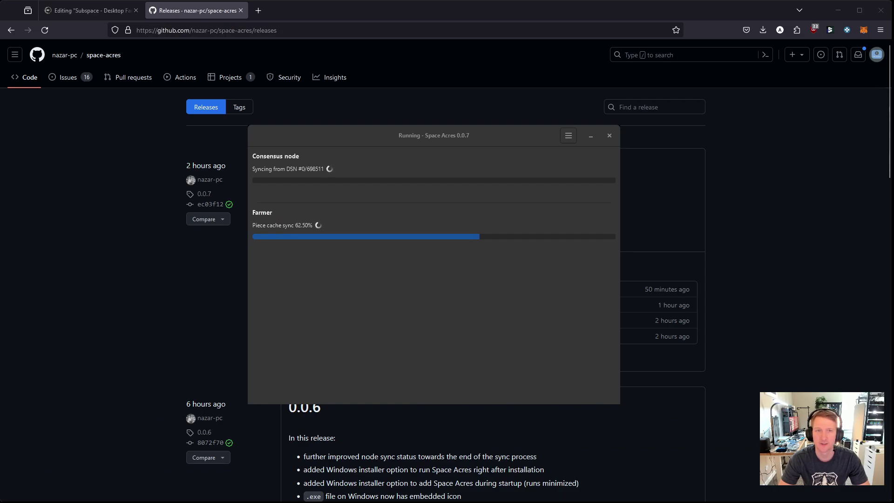
# Step: Bring Space Acres to the front and wait until the piece cache sync completes
pyautogui.click(256, 135)
pyautogui.click(574, 198)
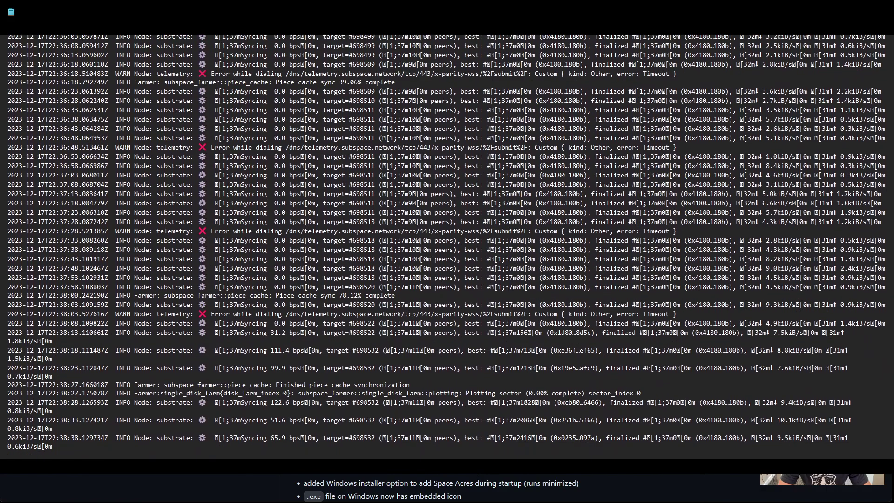
# Step: Highlight the 78.12% piece cache progress and 'Finished piece cache synchronization' lines in the log
pyautogui.click(271, 369)
pyautogui.moveTo(250, 295); pyautogui.dragTo(395, 297)
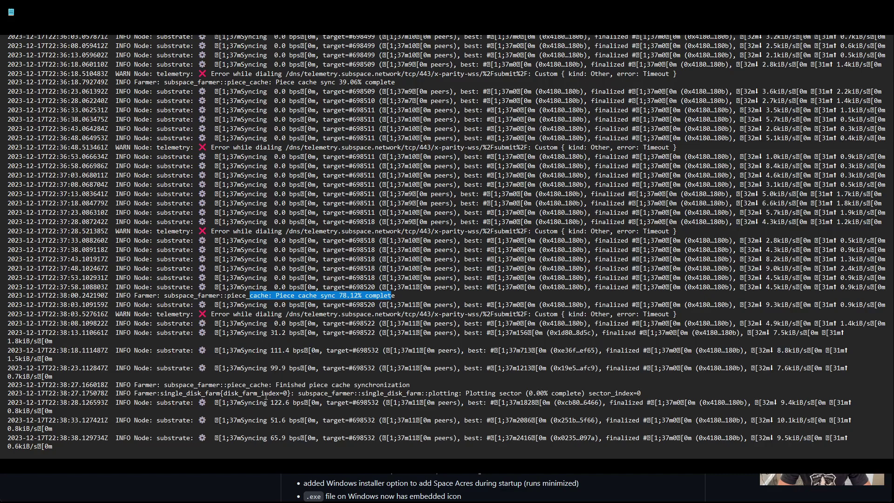
pyautogui.tripleClick(281, 385)
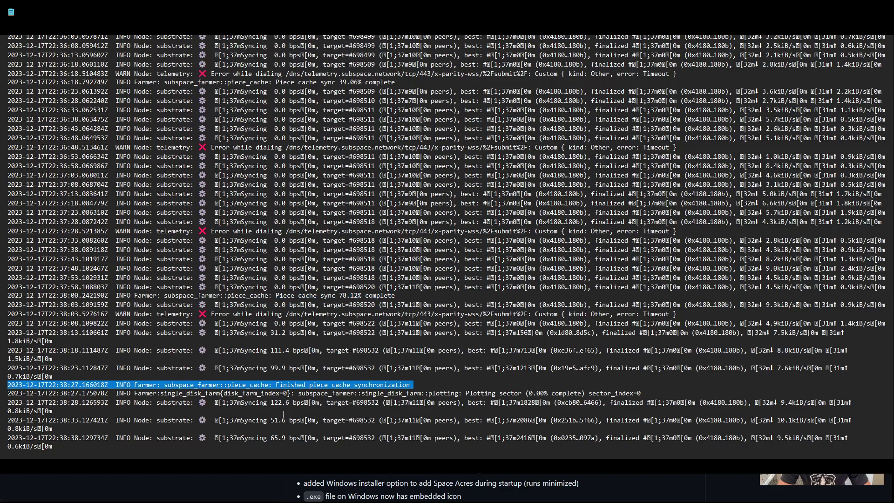
pyautogui.click(277, 404)
pyautogui.doubleClick(277, 403)
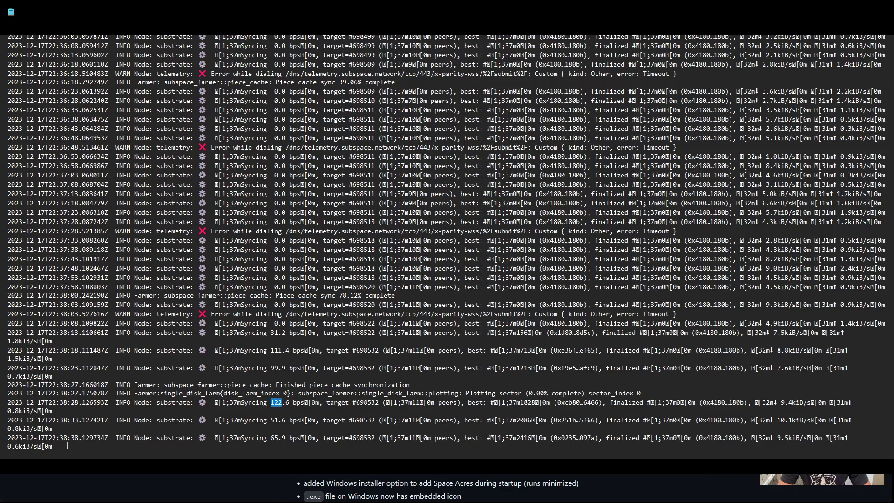
# Step: Highlight the best block markers in the final node sync log lines
pyautogui.click(492, 435)
pyautogui.moveTo(484, 438); pyautogui.dragTo(498, 437)
pyautogui.click(518, 438)
pyautogui.doubleClick(518, 437)
# Step: Close the Notepad log and leave the Space Acres node syncing from DSN while the farmer waits
pyautogui.hotkey('alt', 'F4')
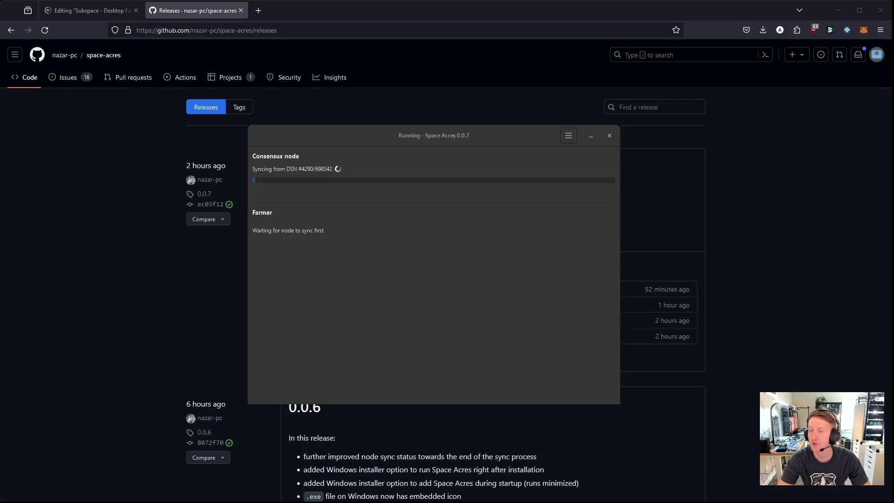